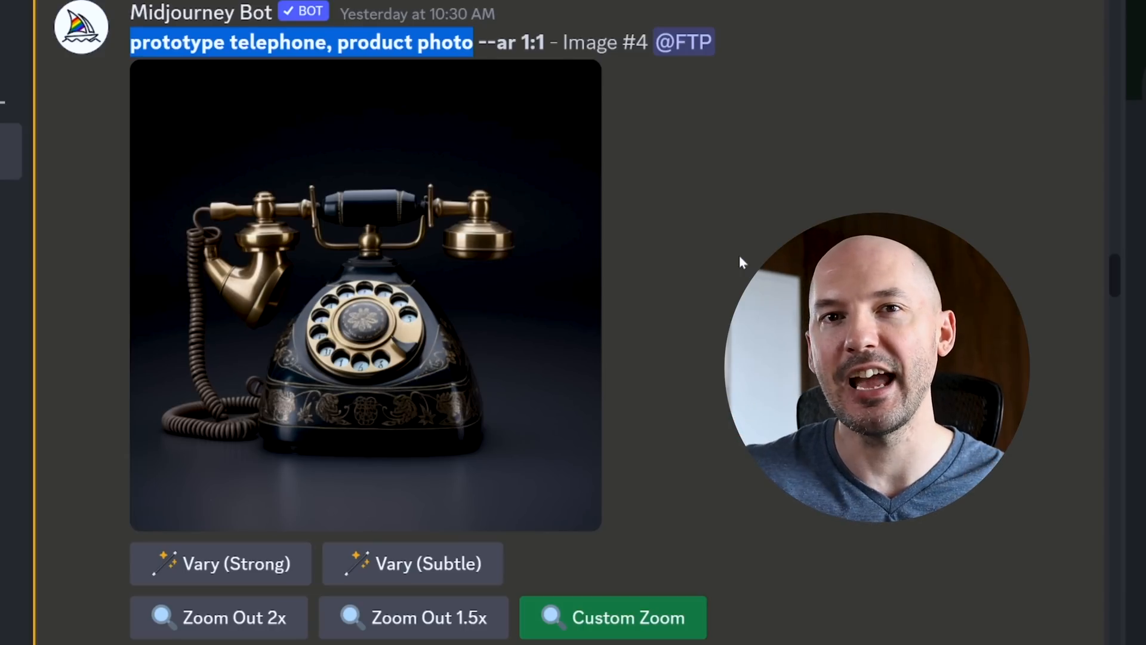
# Bring up the Custom Zoom form for the telephone image and review the 'product photo' wording in its prompt
pyautogui.click(566, 615)
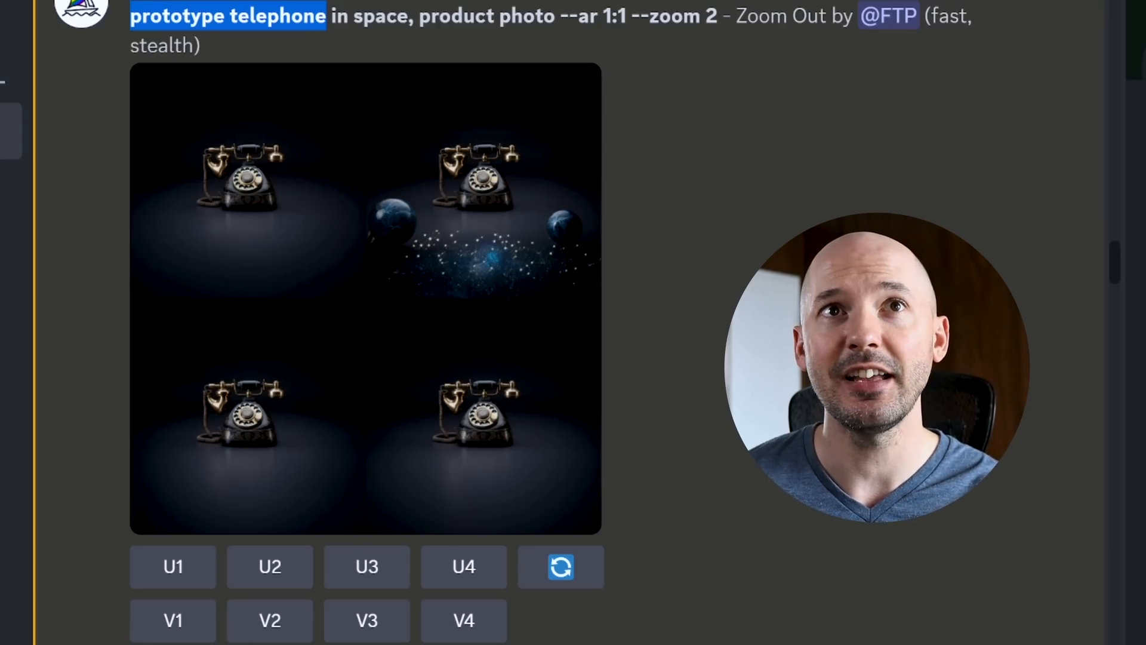
pyautogui.moveTo(421, 15); pyautogui.dragTo(555, 15)
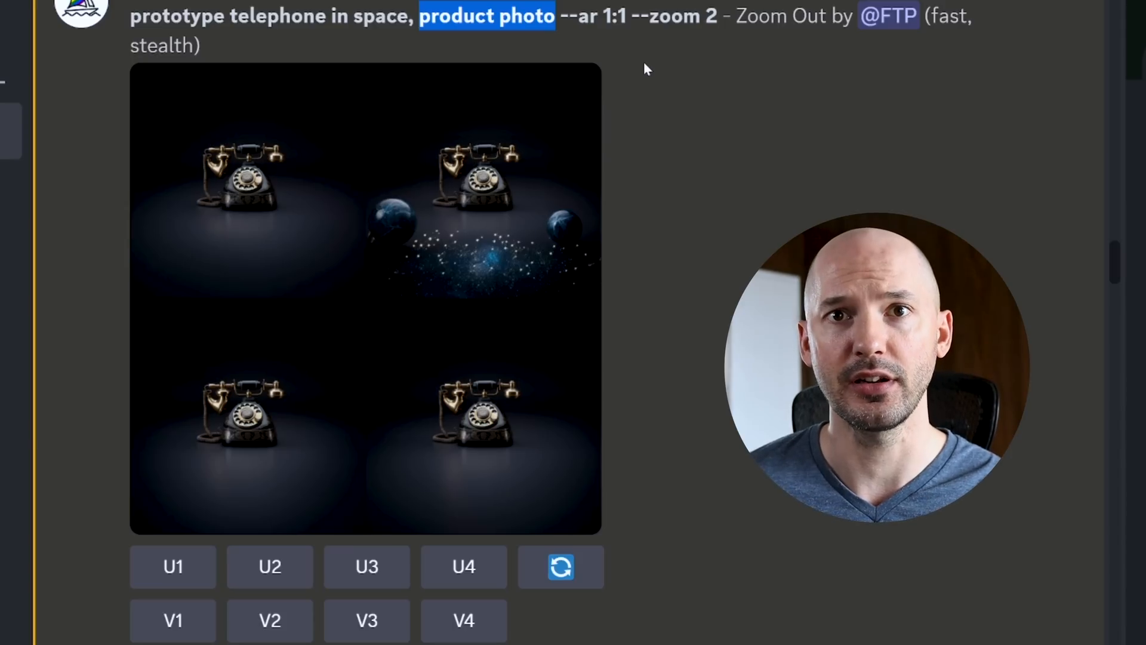
pyautogui.click(188, 118)
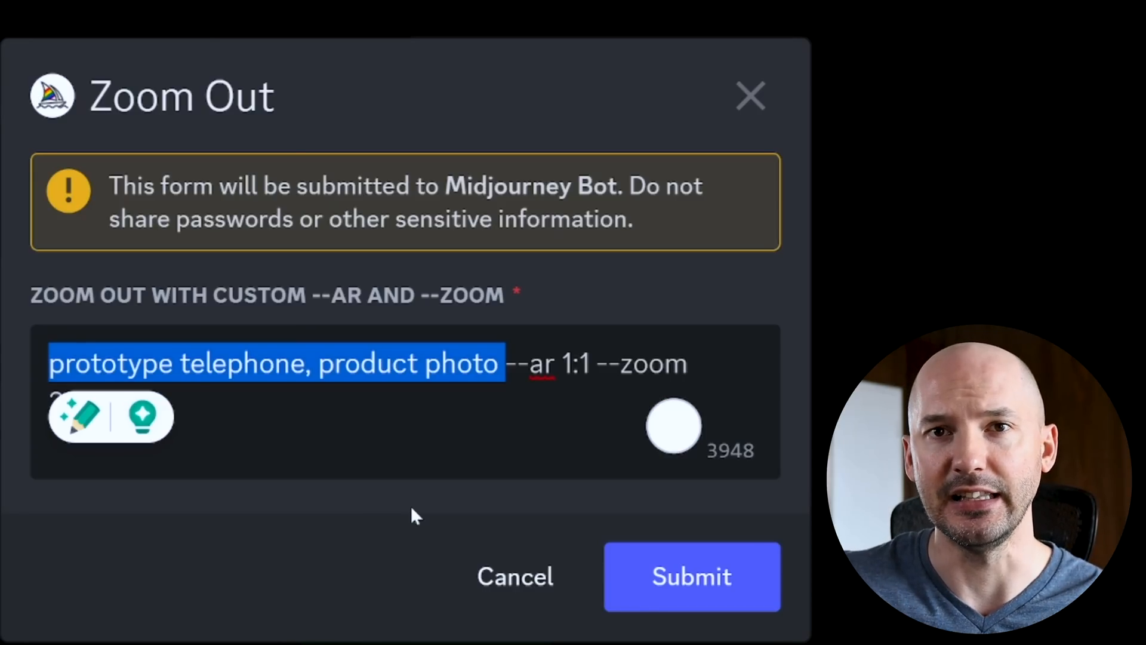
pyautogui.write('in space')
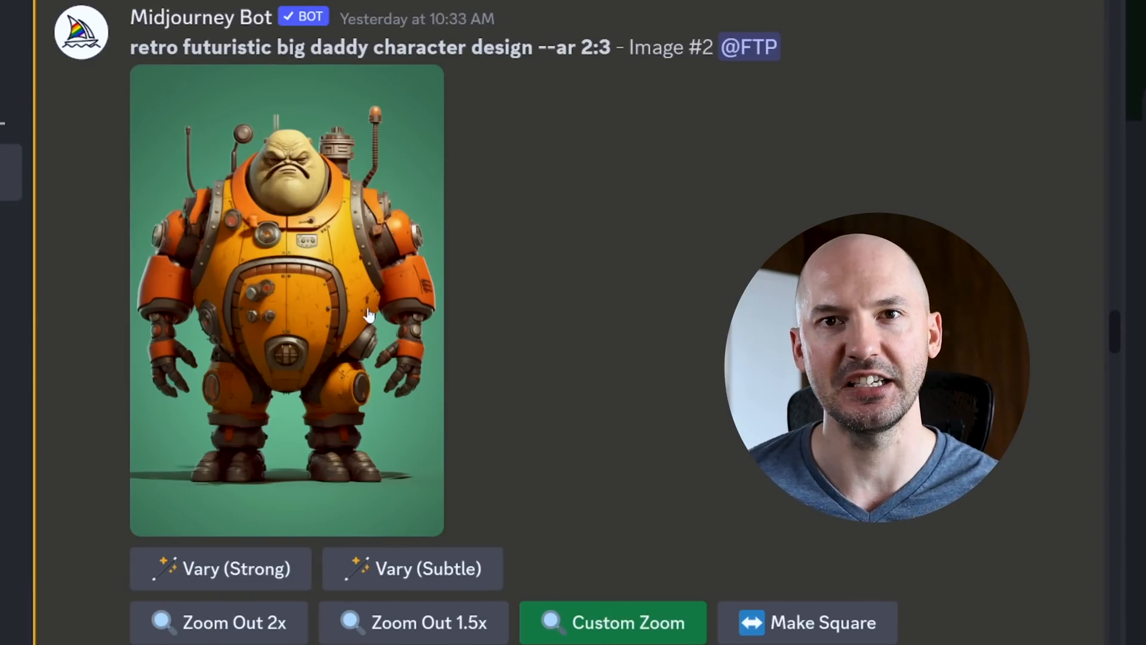
# Bring up the Custom Zoom form for the orange retro futuristic character image
pyautogui.click(642, 616)
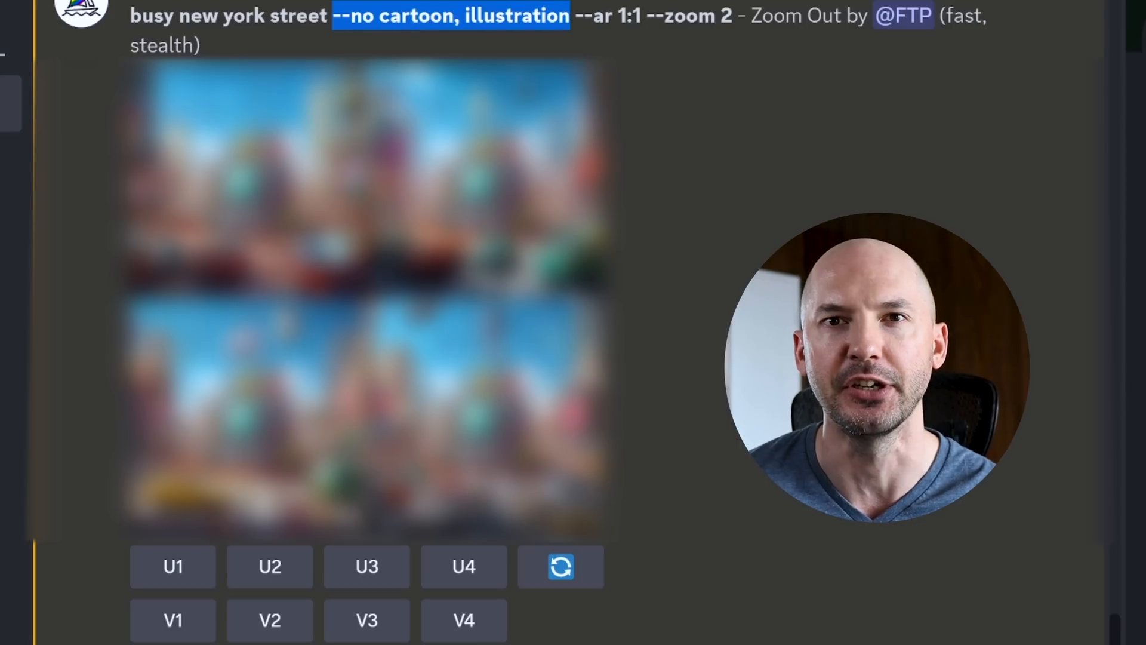
# Reveal the blurred spoiler grid of the New York street zoom-out results
pyautogui.click(312, 295)
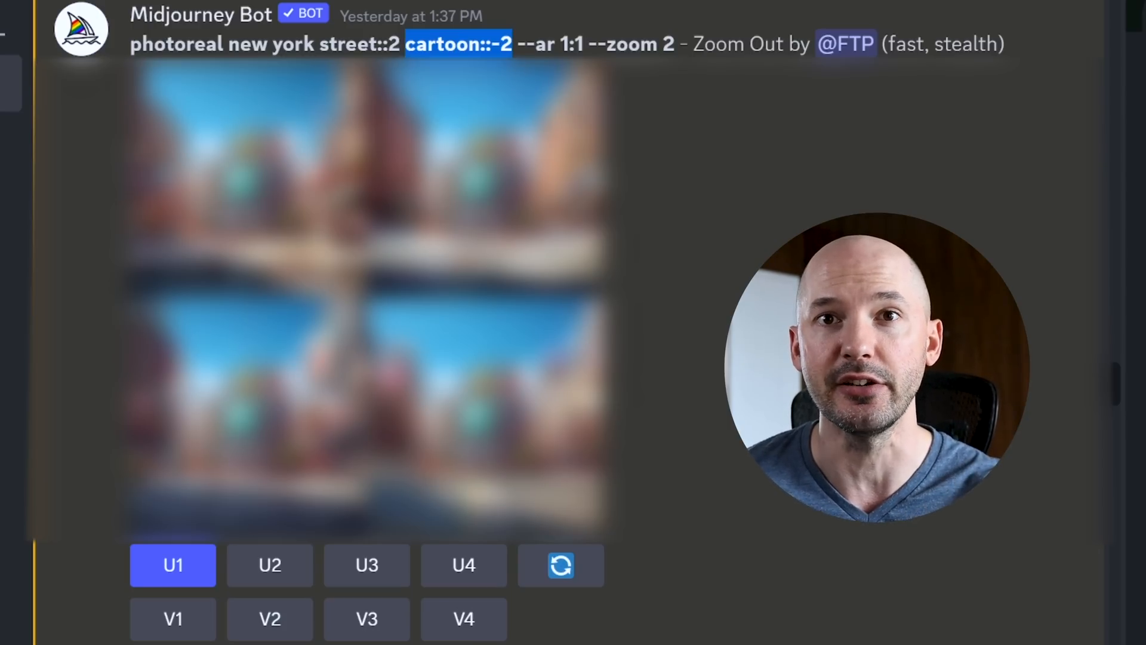
# Highlight the ::2 weight and the 'photoreal new york street' subject in the prompt
pyautogui.moveTo(378, 44); pyautogui.dragTo(400, 45)
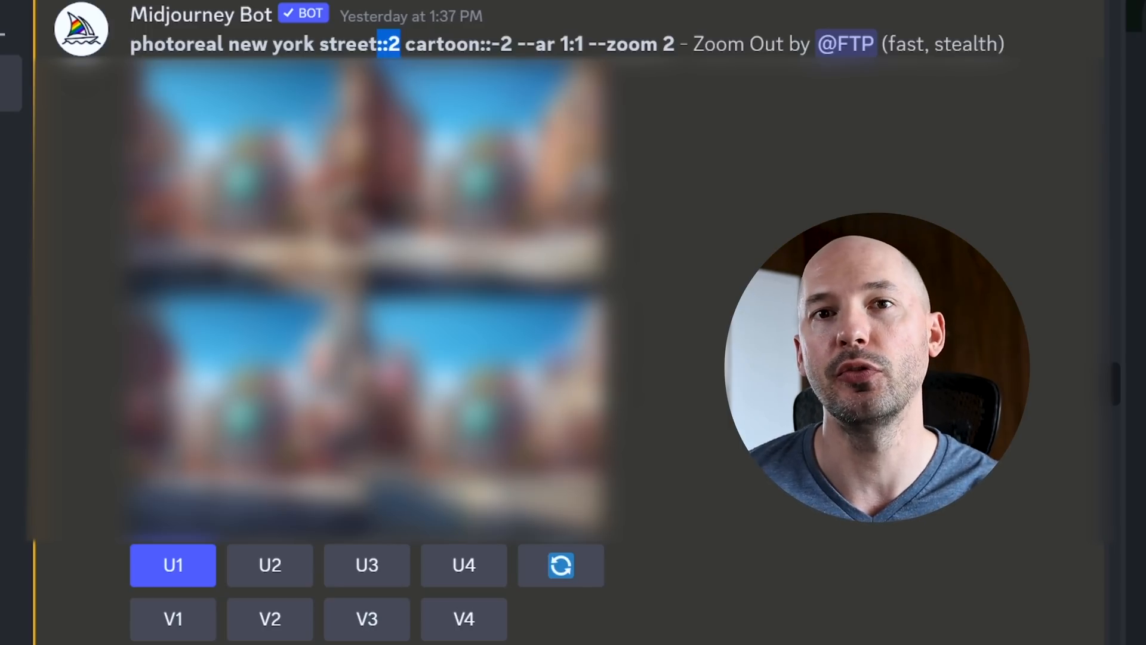
pyautogui.moveTo(130, 44); pyautogui.dragTo(376, 44)
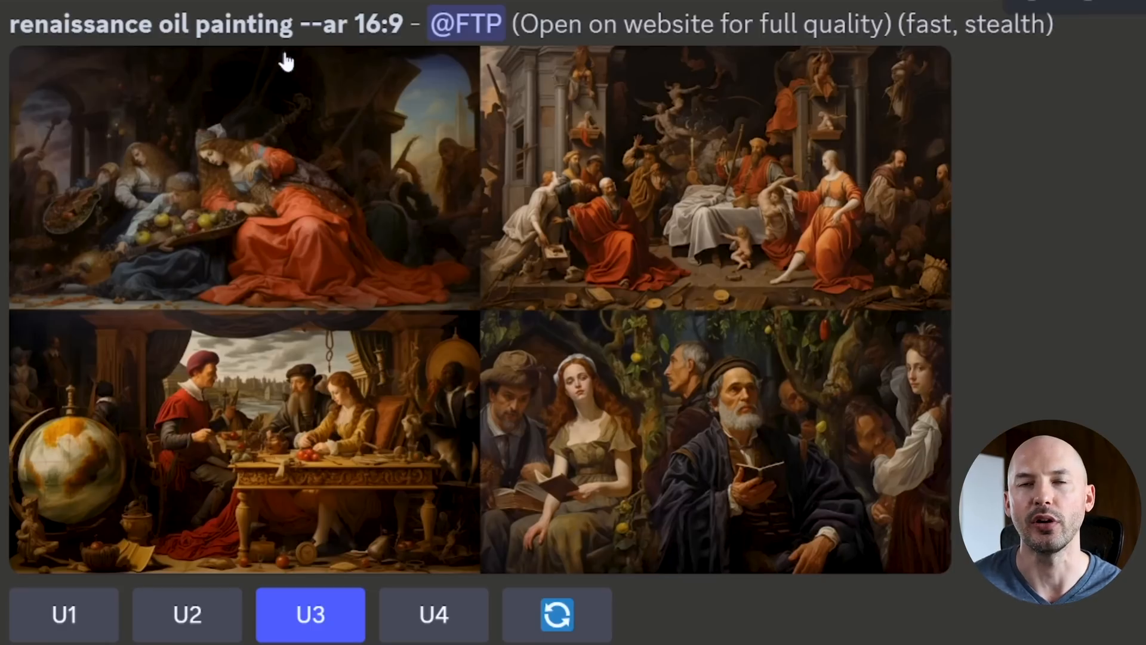
# Highlight the 'renaissance oil painting' words in the prompt
pyautogui.moveTo(294, 24); pyautogui.dragTo(2, 80)
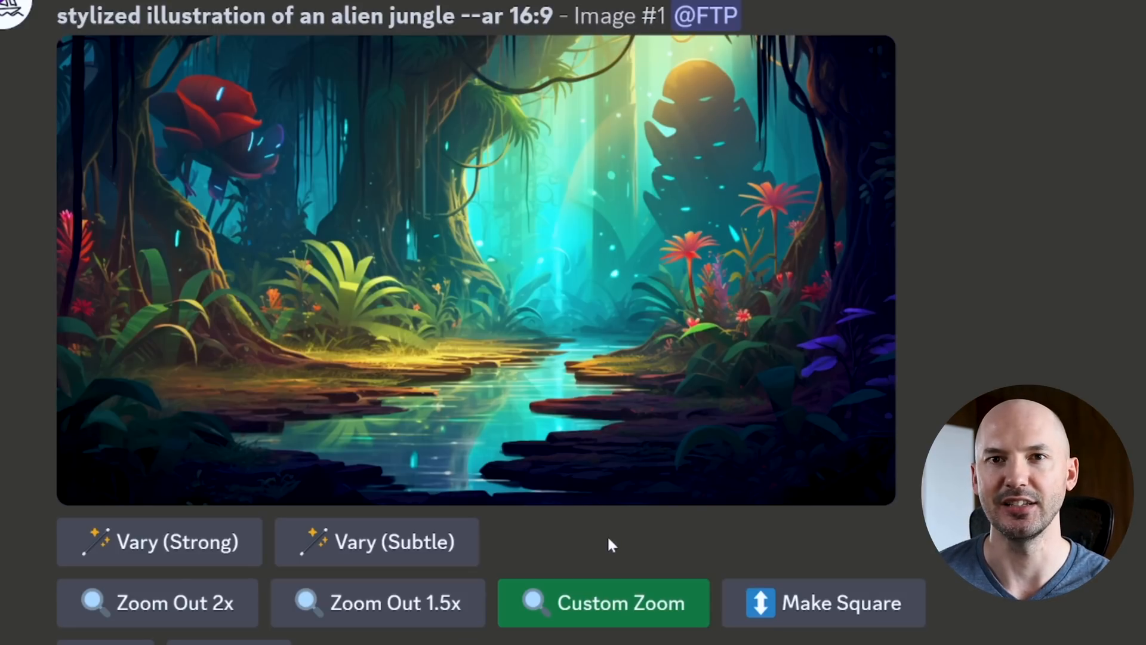
# Bring up the Custom Zoom form for the alien jungle image and paste the image link into its prompt
pyautogui.click(603, 596)
pyautogui.hotkey('ctrl', 'v')
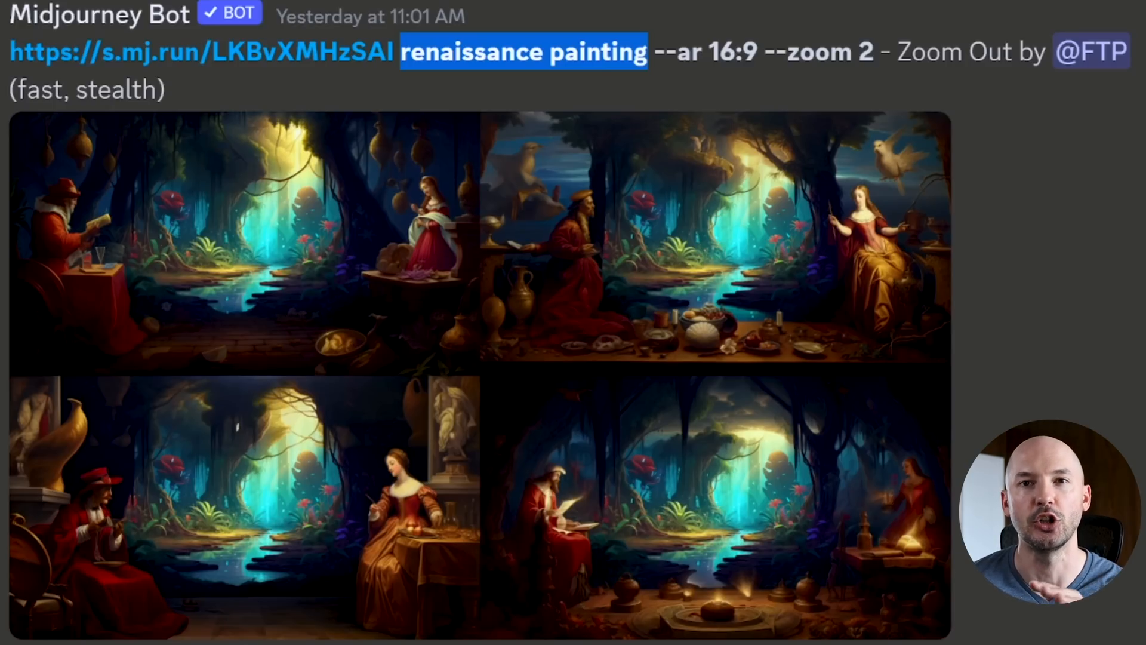
pyautogui.click(442, 94)
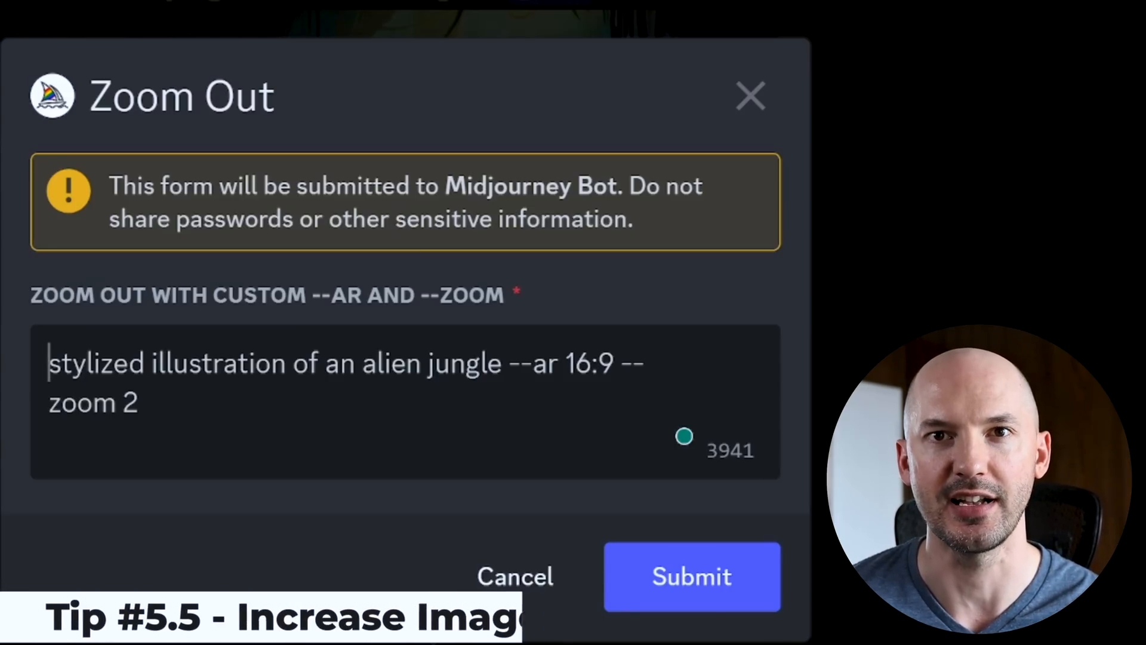
# Paste the image URL ahead of the renaissance painting zoom-out prompt
pyautogui.hotkey('ctrl', 'v')
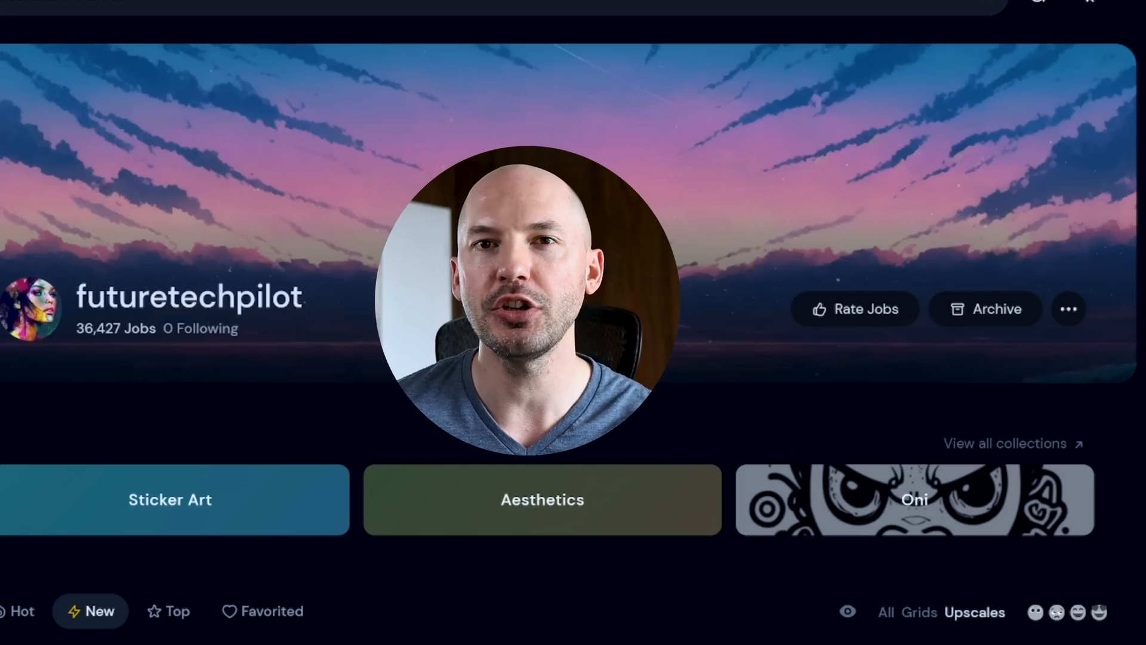
# Go from the futuretechpilot profile page to the Archive of past images
pyautogui.click(997, 310)
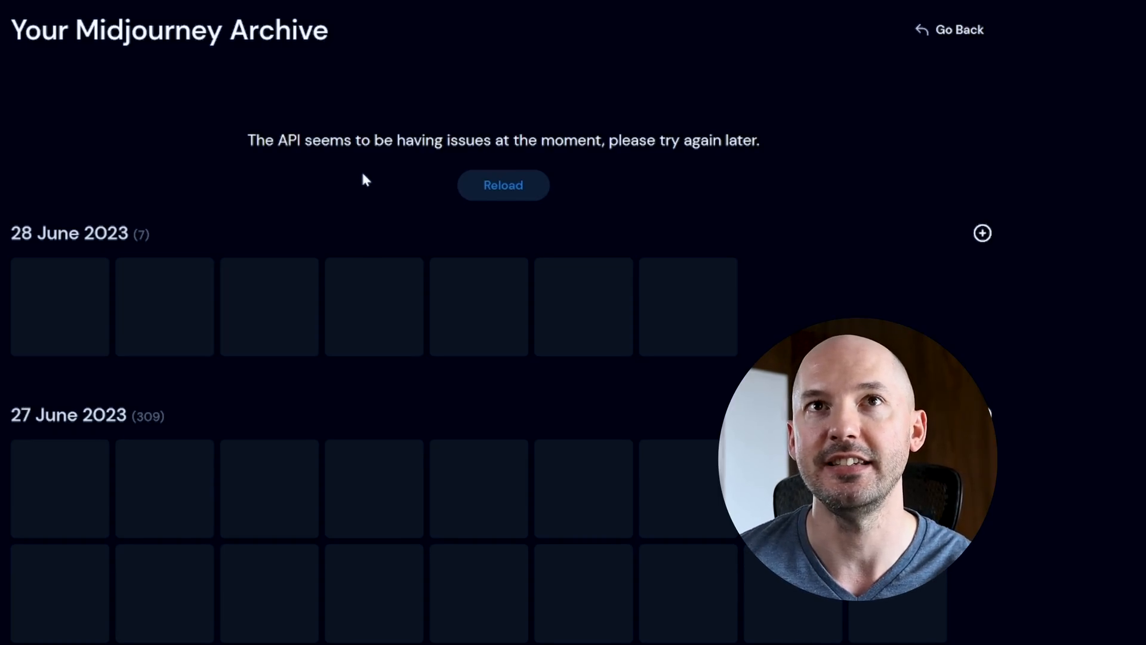
# Reload the archive thumbnails, select the mechanical warlock image and bring up its Open in… options
pyautogui.click(499, 199)
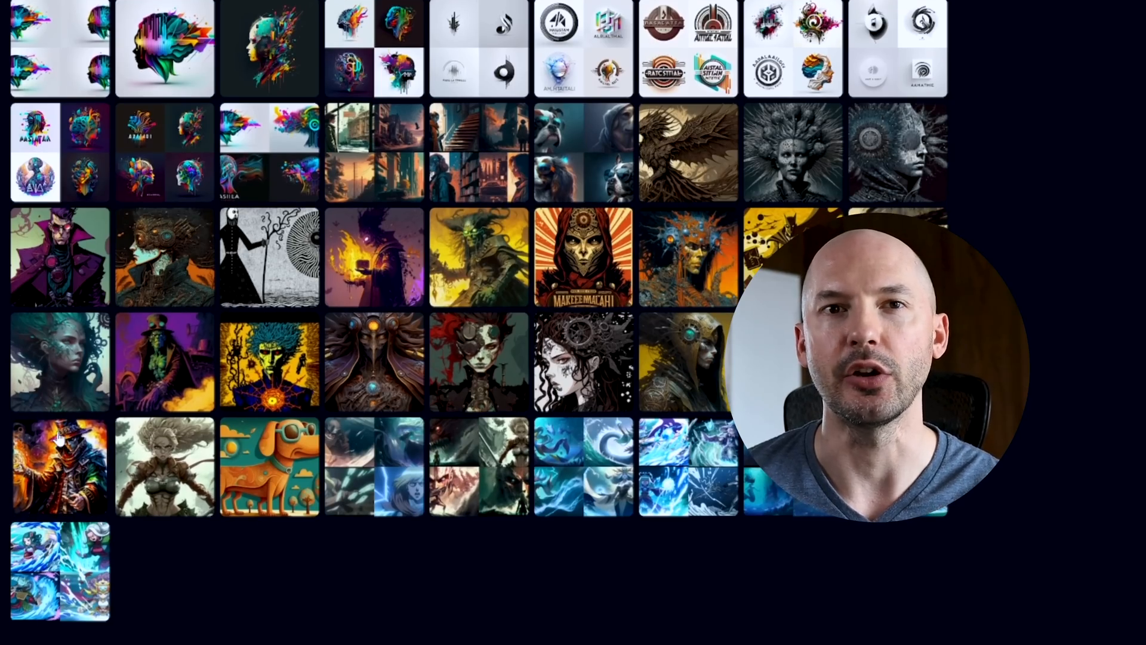
pyautogui.click(56, 437)
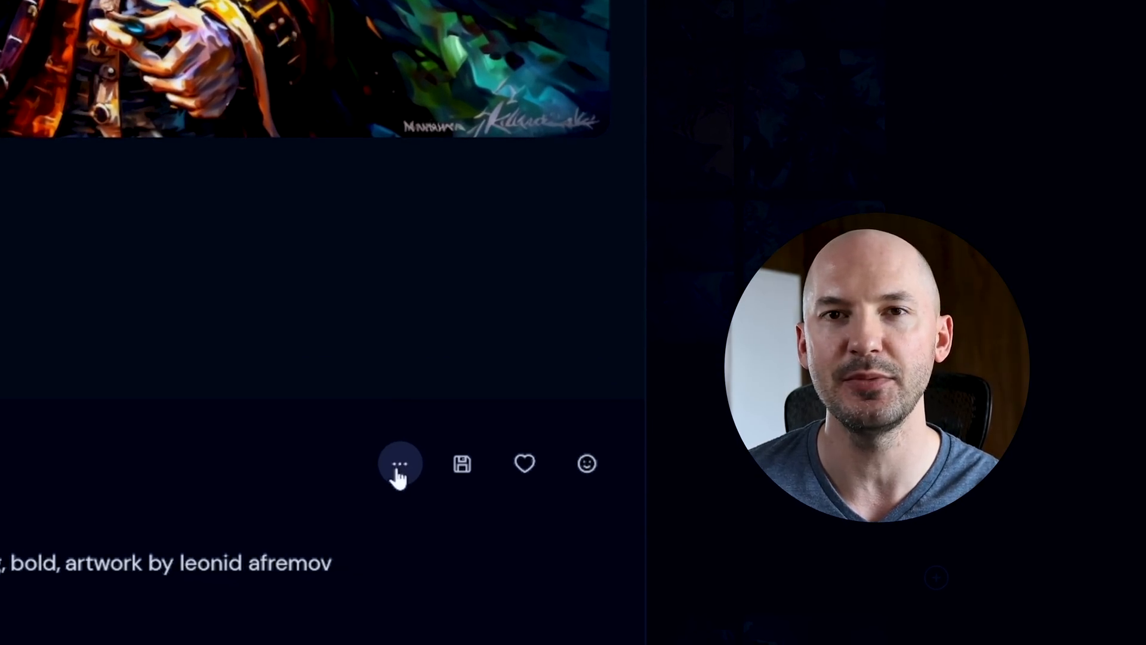
pyautogui.click(399, 464)
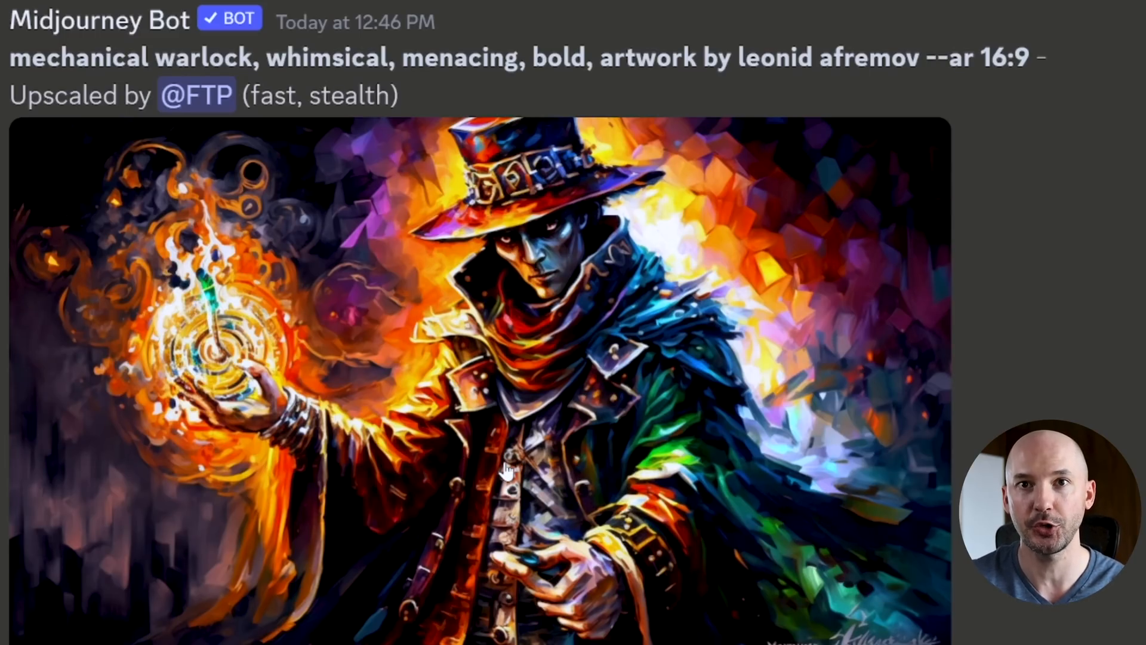
pyautogui.scroll(-1, 507, 467)
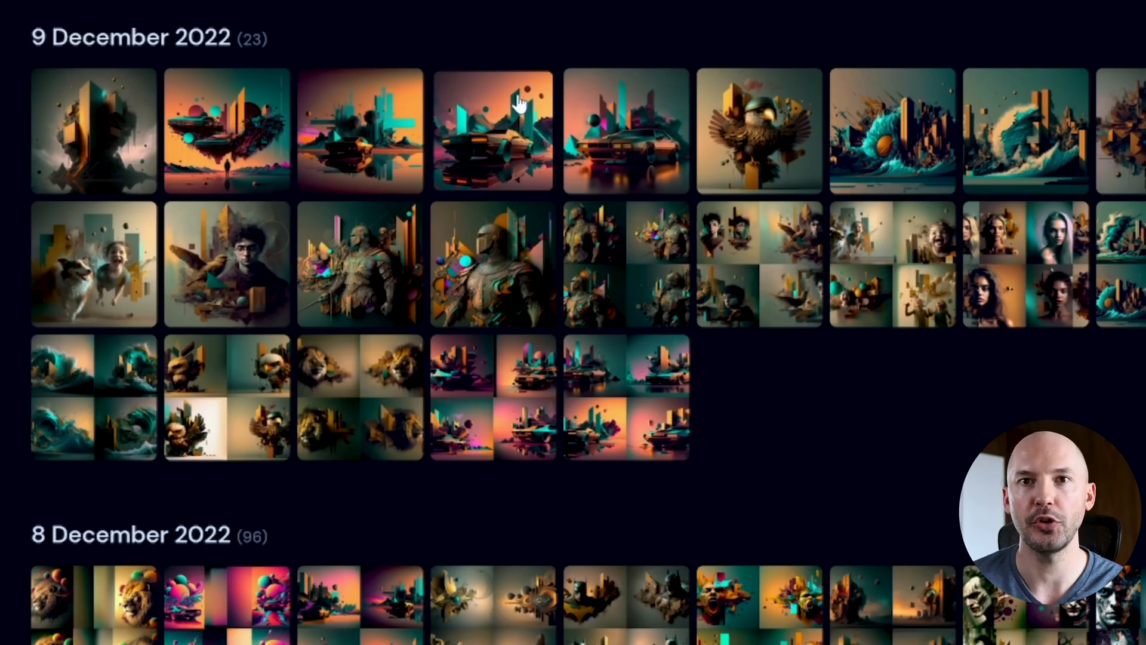
# Select the 9 December 2022 retro car image and bring up its Copy… options for the Job ID
pyautogui.click(497, 130)
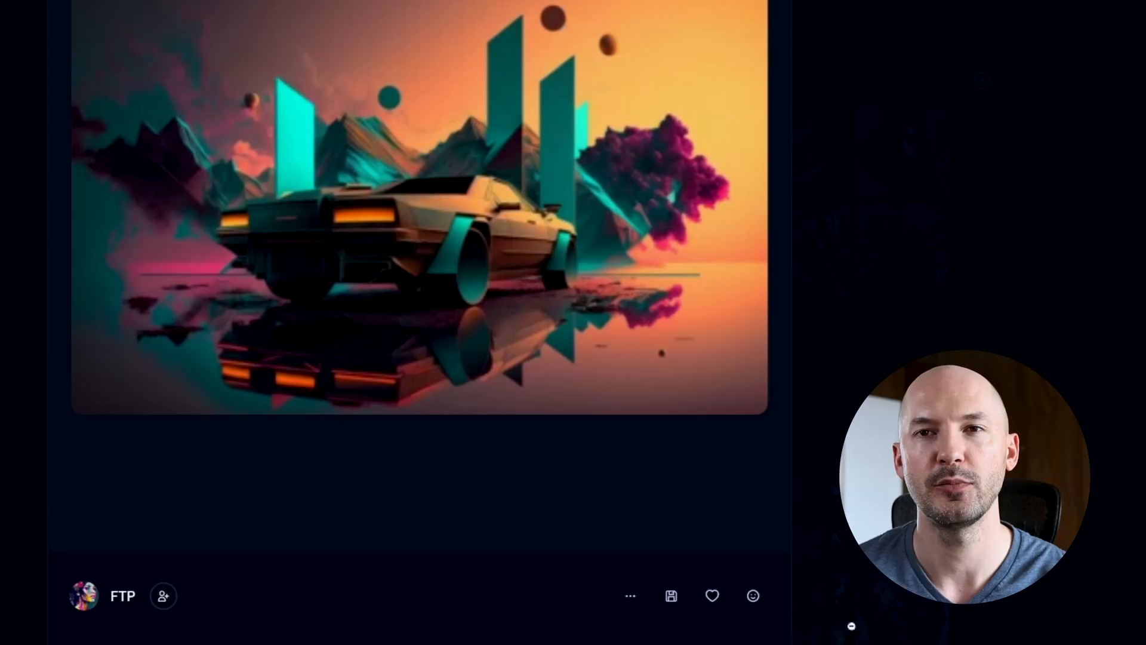
pyautogui.click(632, 595)
pyautogui.moveTo(626, 388)
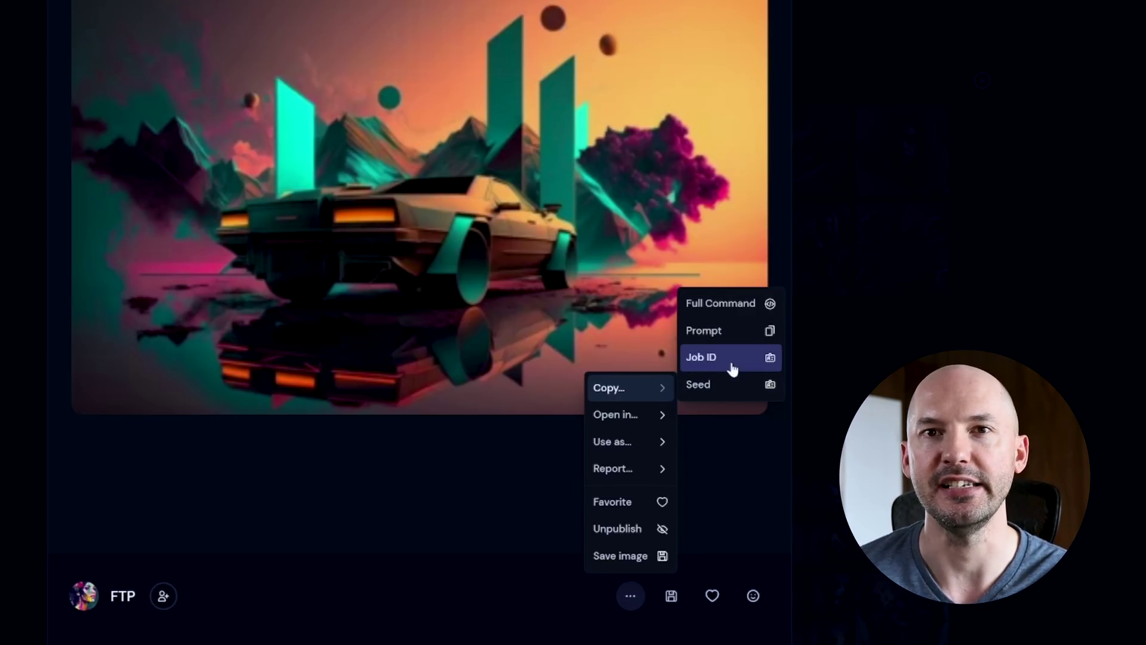
# Recall the December 2022 synthwave car upscale with /show and its pasted job ID
pyautogui.click(732, 358)
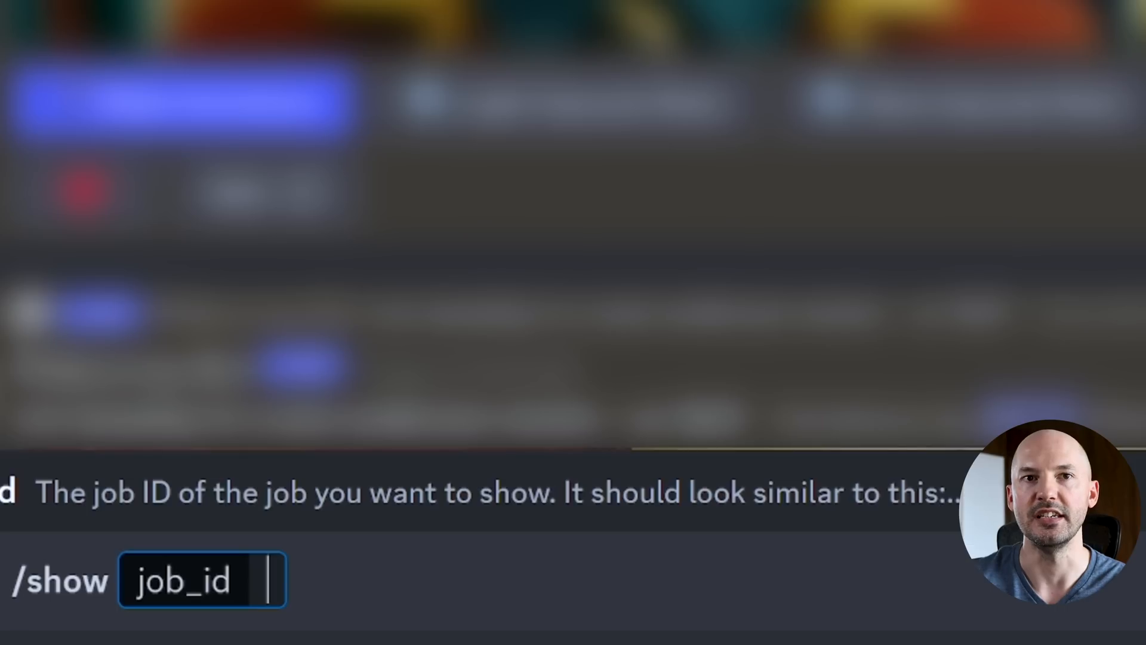
pyautogui.write('873fc62f-c359-447b-8324-56e9a6981c6a')
pyautogui.press('Return')
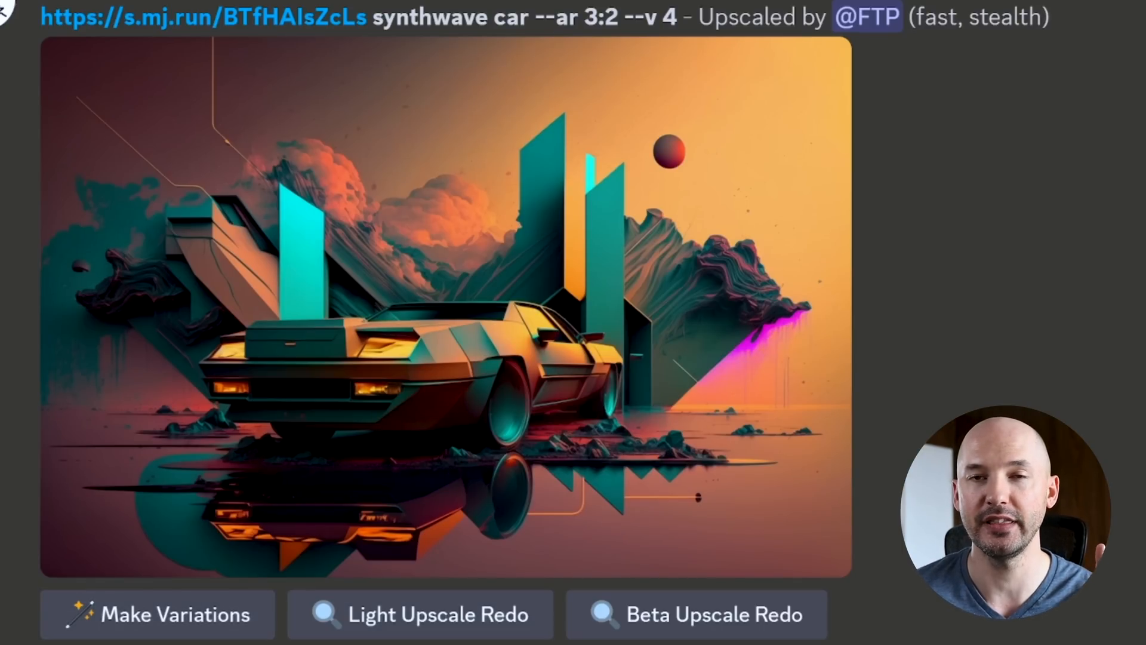
# Highlight the --v 4 parameter in the synthwave car prompt
pyautogui.moveTo(679, 19); pyautogui.dragTo(623, 17)
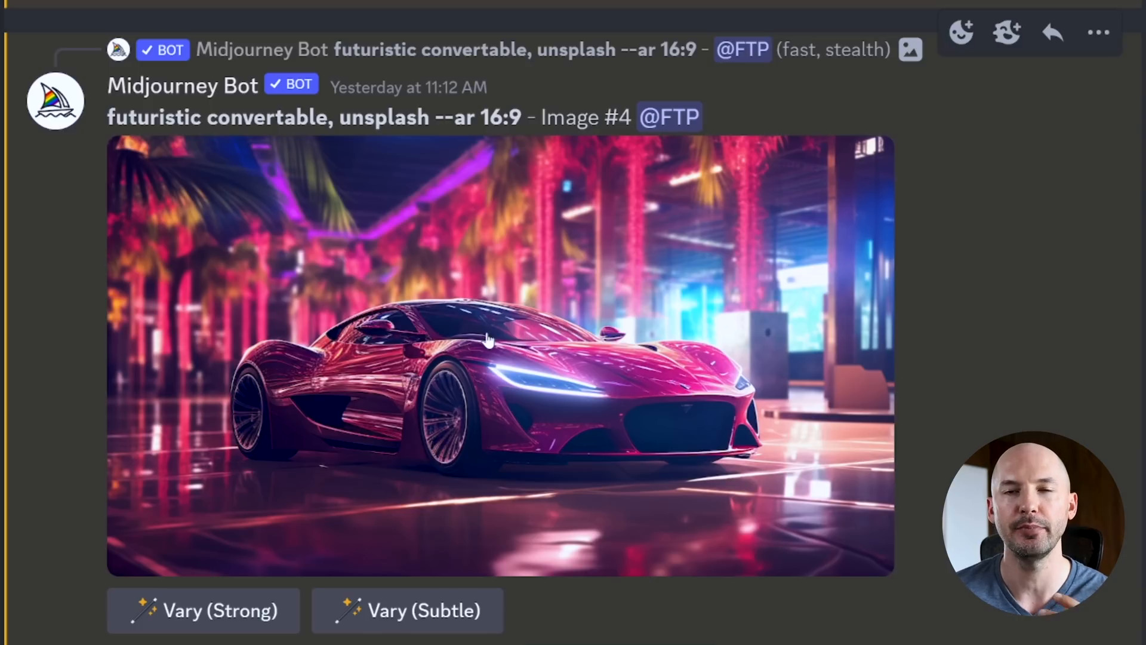
# React with the envelope emoji to reveal seed 630624354 and select the Job ID line
pyautogui.rightClick(588, 278)
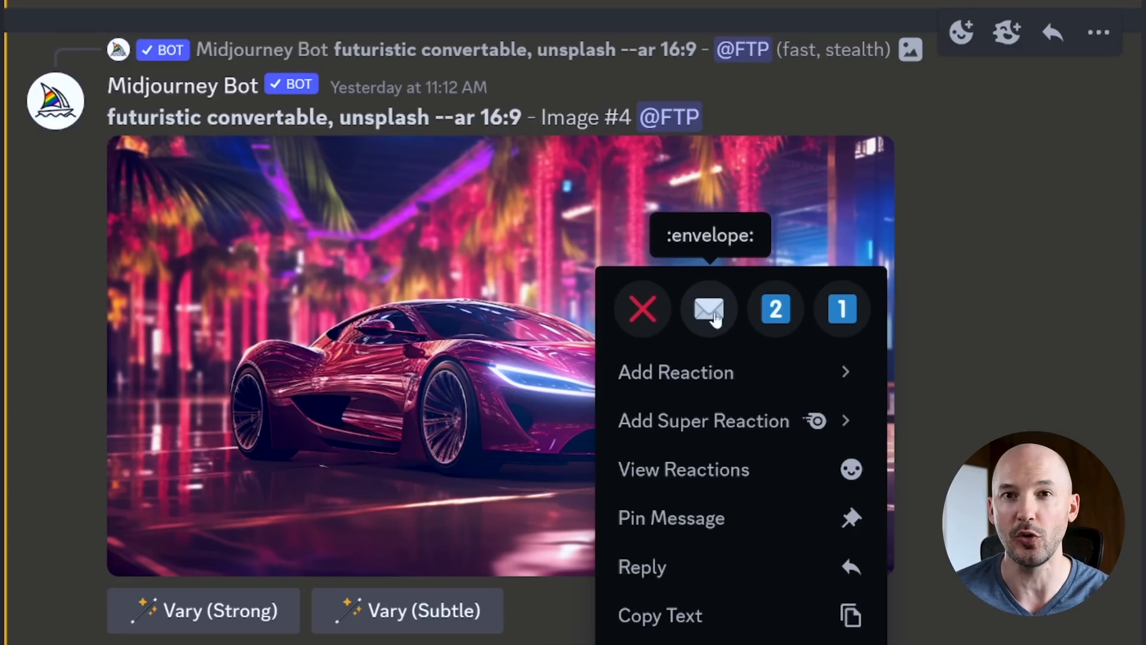
pyautogui.click(1101, 159)
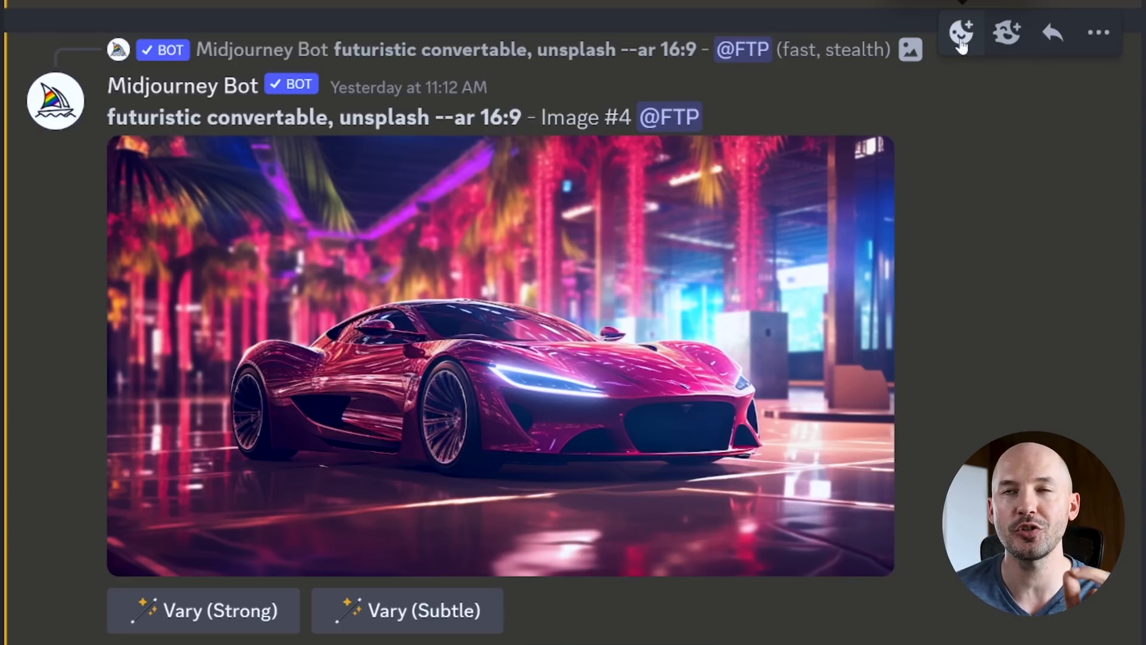
pyautogui.click(962, 36)
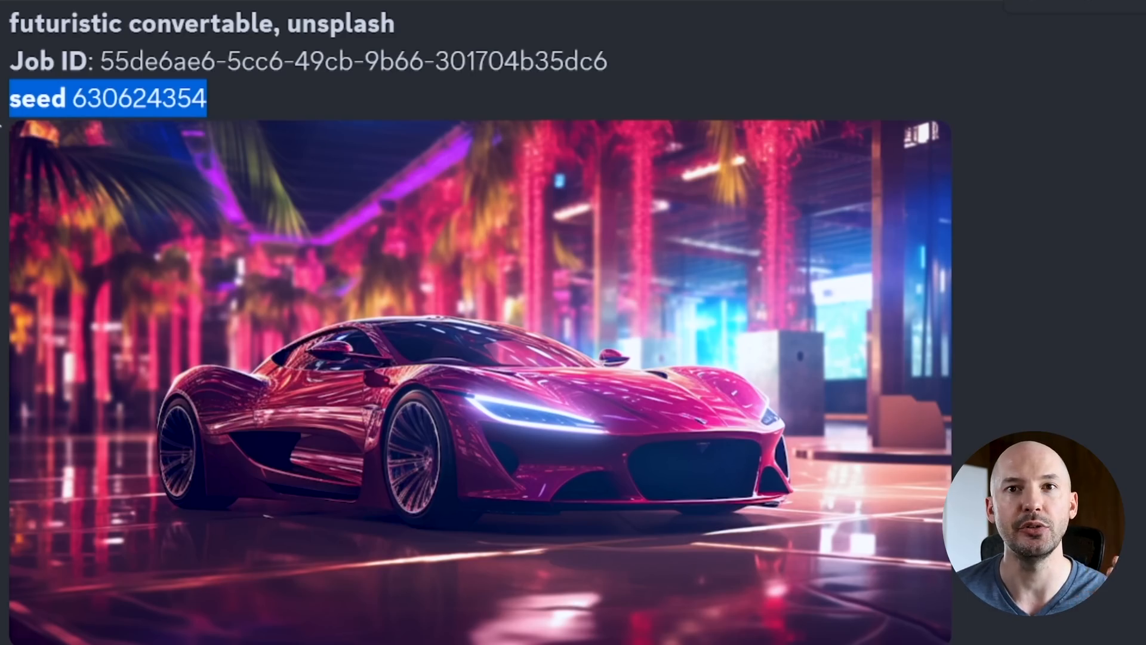
pyautogui.tripleClick(11, 70)
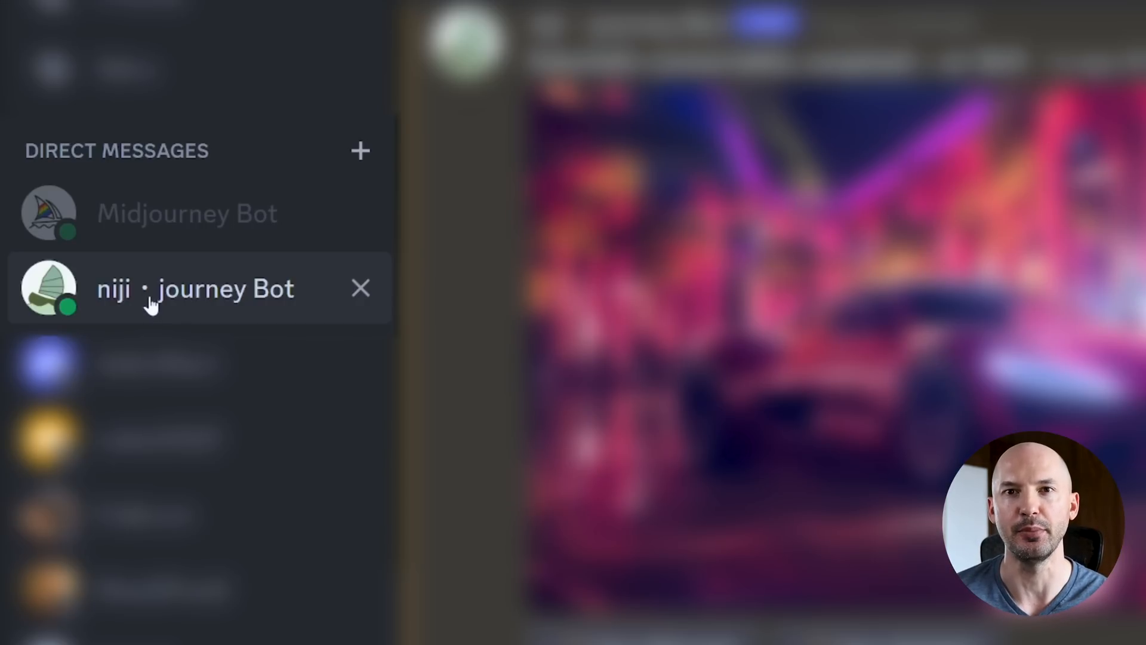
# Switch to the niji · journey Bot direct message showing convertible Image #4
pyautogui.click(151, 302)
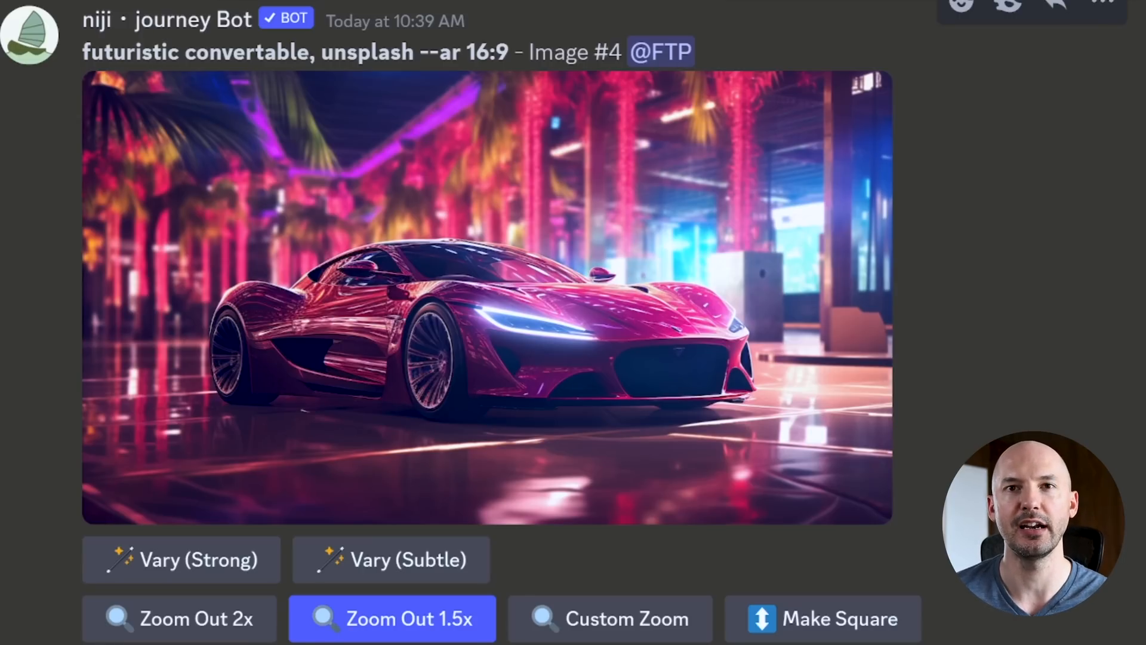